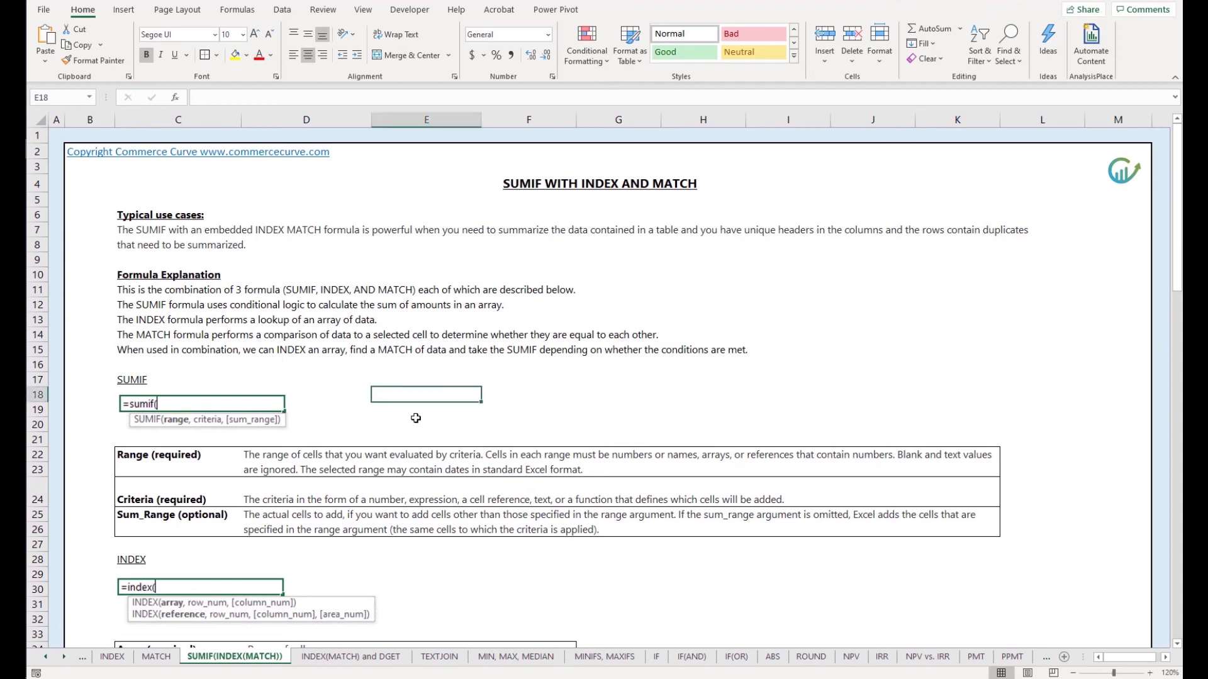
Read the SUMIF, INDEX and MATCH argument descriptions and examine the example P&L table by category and month
{"action": "scroll", "coordinate": [410, 418], "scroll_direction": "down", "scroll_amount": 8}
{"action": "left_click", "coordinate": [699, 269]}
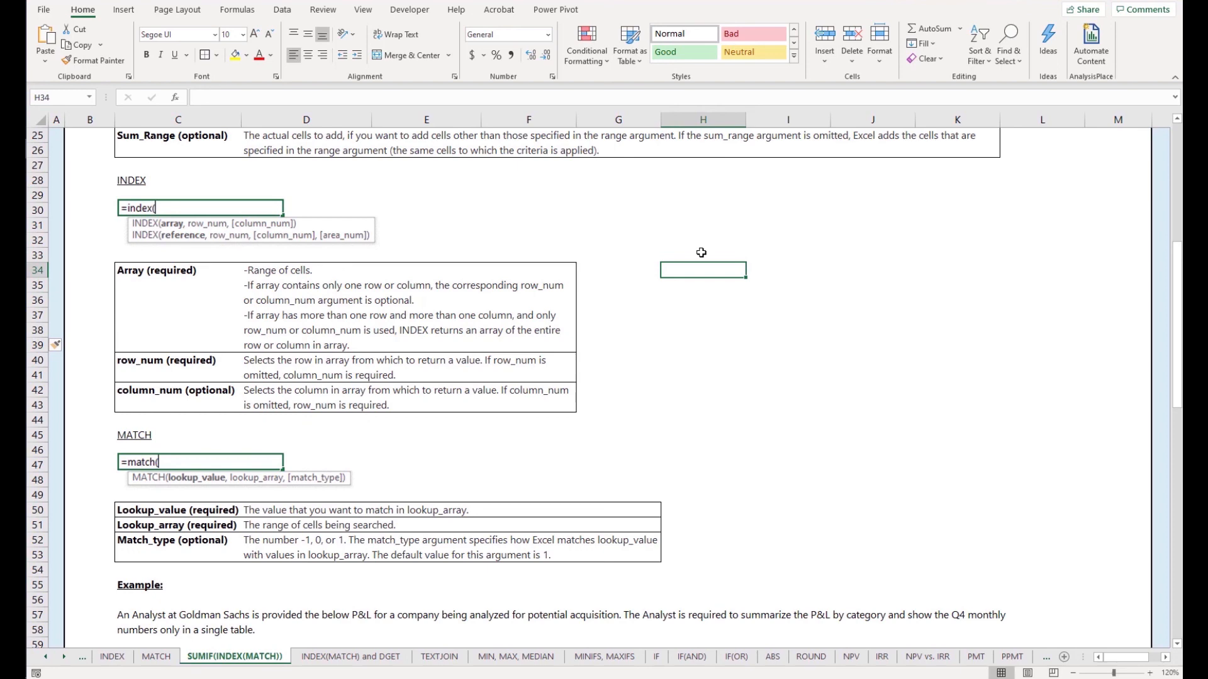
{"action": "scroll", "coordinate": [464, 474], "scroll_direction": "down", "scroll_amount": 5}
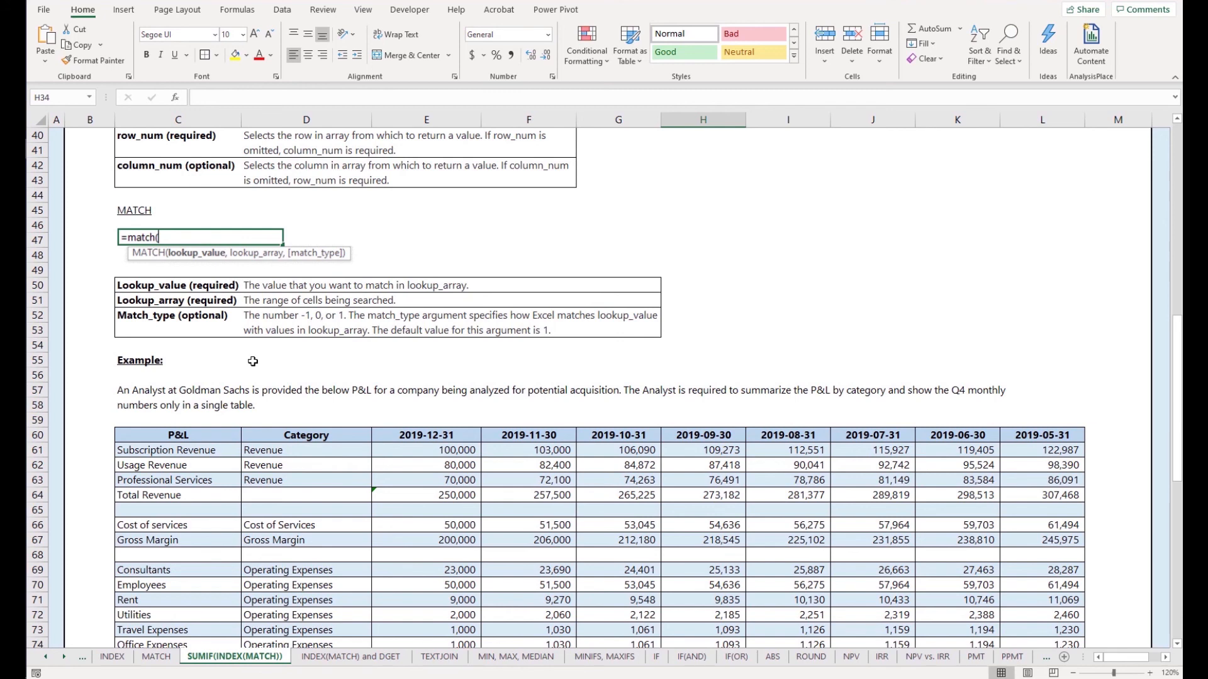
{"action": "scroll", "coordinate": [245, 384], "scroll_direction": "down", "scroll_amount": 3}
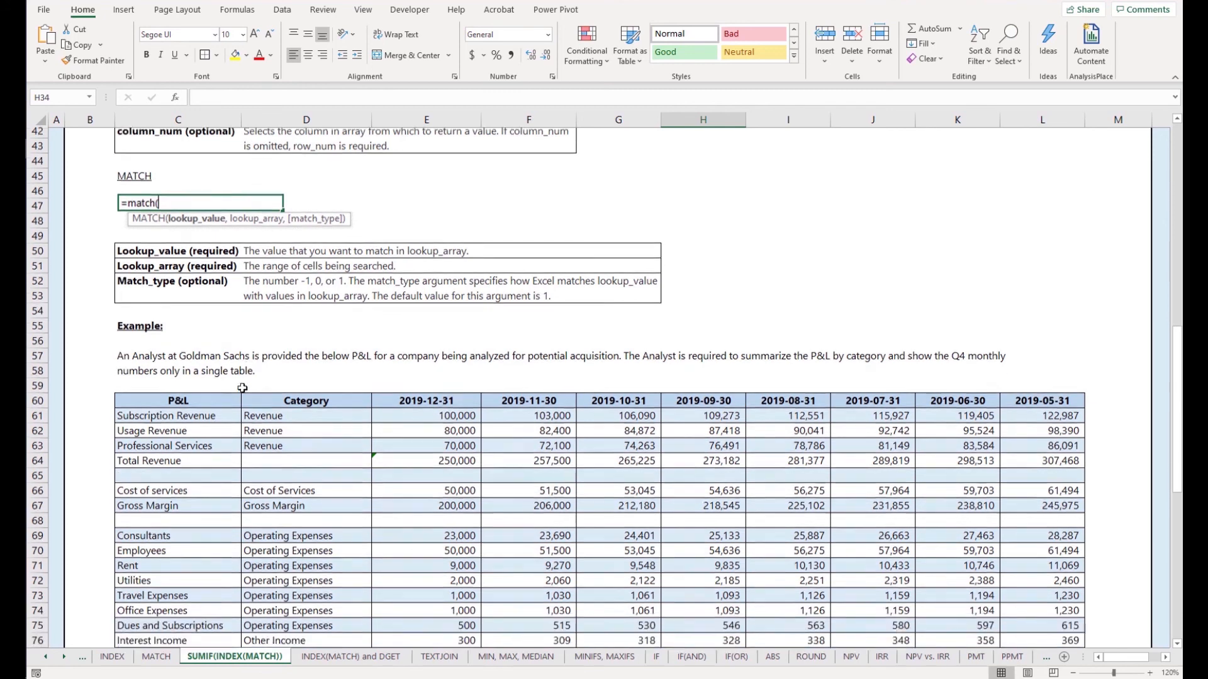
{"action": "scroll", "coordinate": [219, 416], "scroll_direction": "down", "scroll_amount": 1}
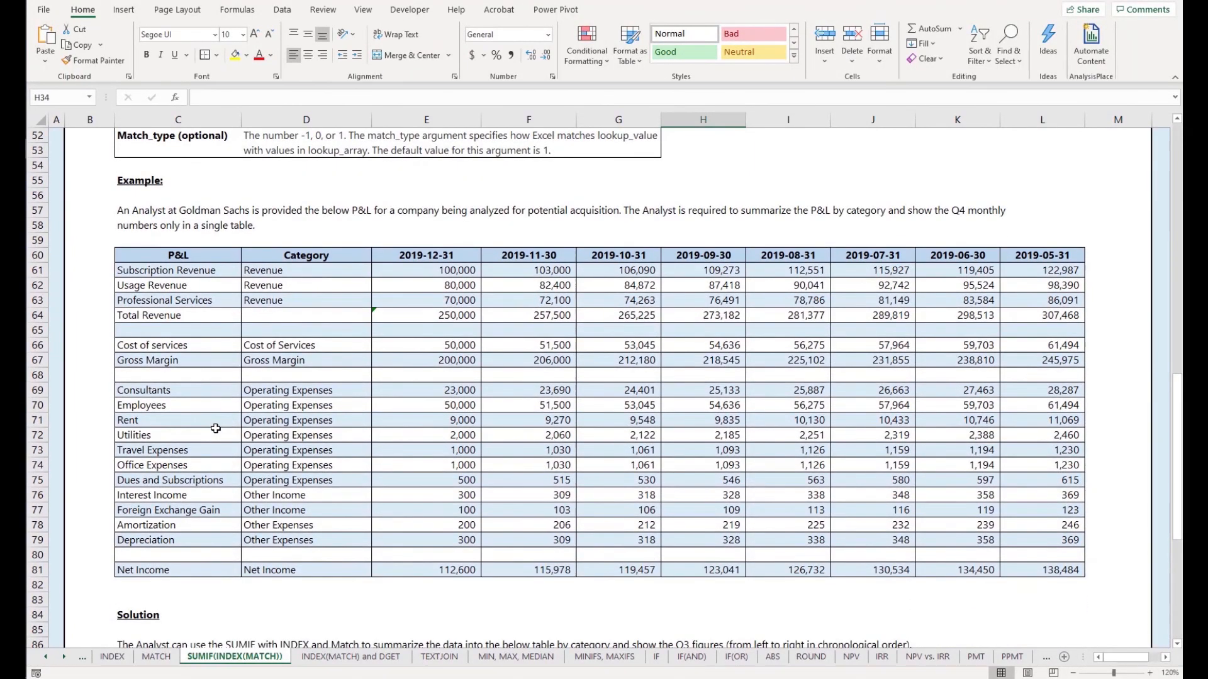
{"action": "scroll", "coordinate": [215, 432], "scroll_direction": "down", "scroll_amount": 1}
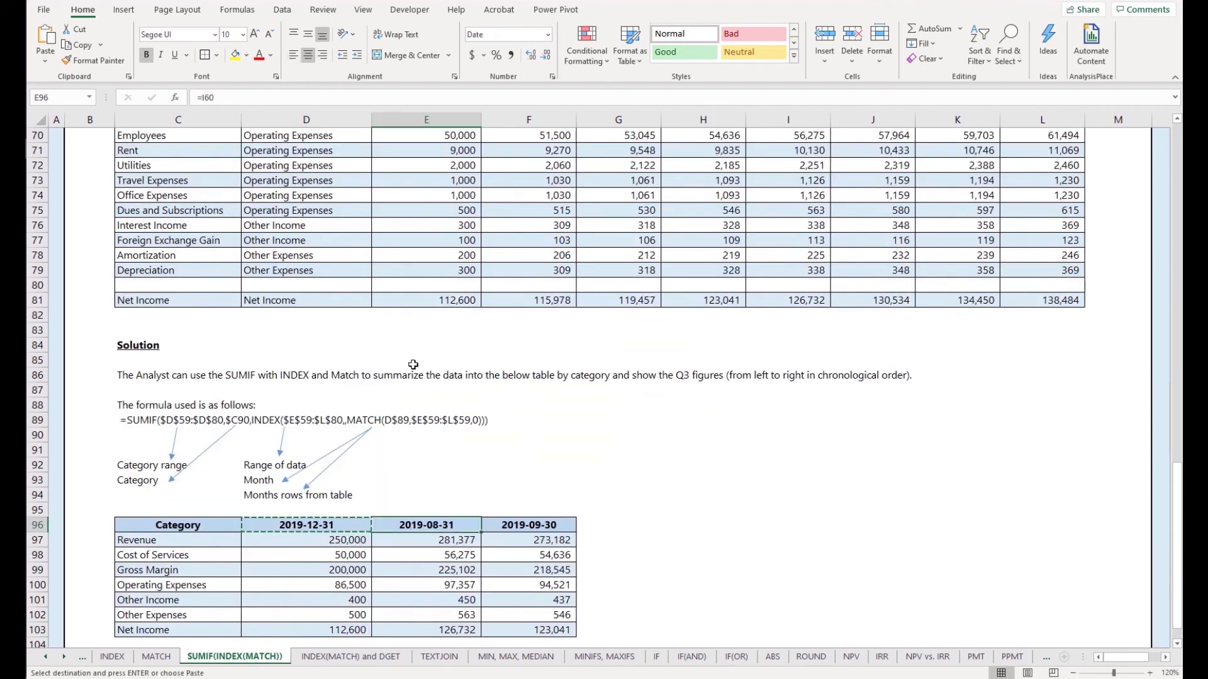
Paste the copied month header from D96 into E96 and F96 of the summary table
{"action": "key", "text": "ctrl+v"}
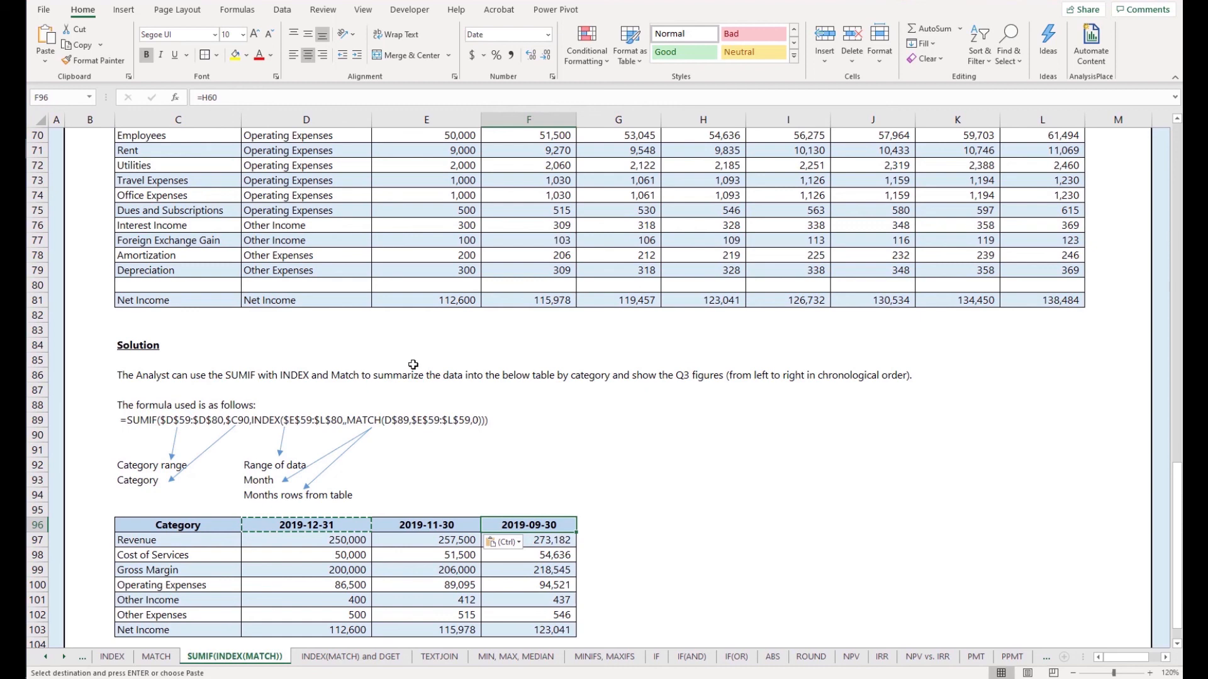
{"action": "type", "text": "2019-10-31"}
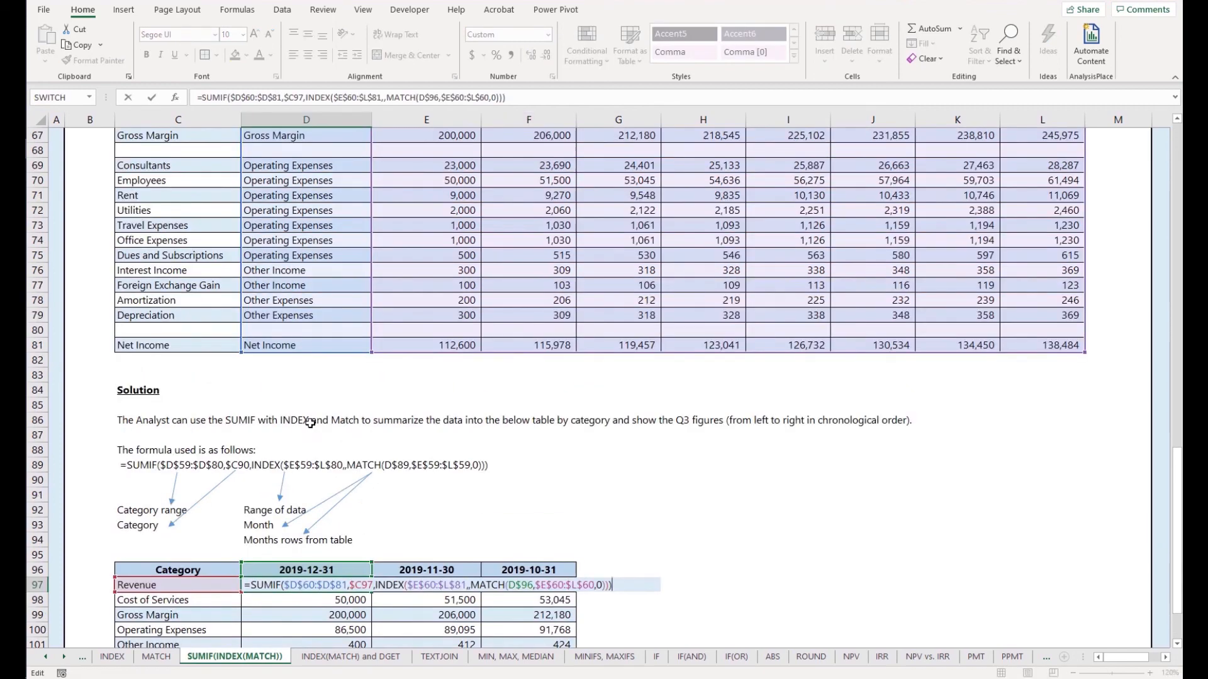
Examine the ranges referenced by the SUMIF, INDEX and MATCH formula in D97, and close the cell with its formula intact
{"action": "scroll", "coordinate": [339, 294], "scroll_direction": "up", "scroll_amount": 2}
{"action": "scroll", "coordinate": [339, 295], "scroll_direction": "down", "scroll_amount": 2}
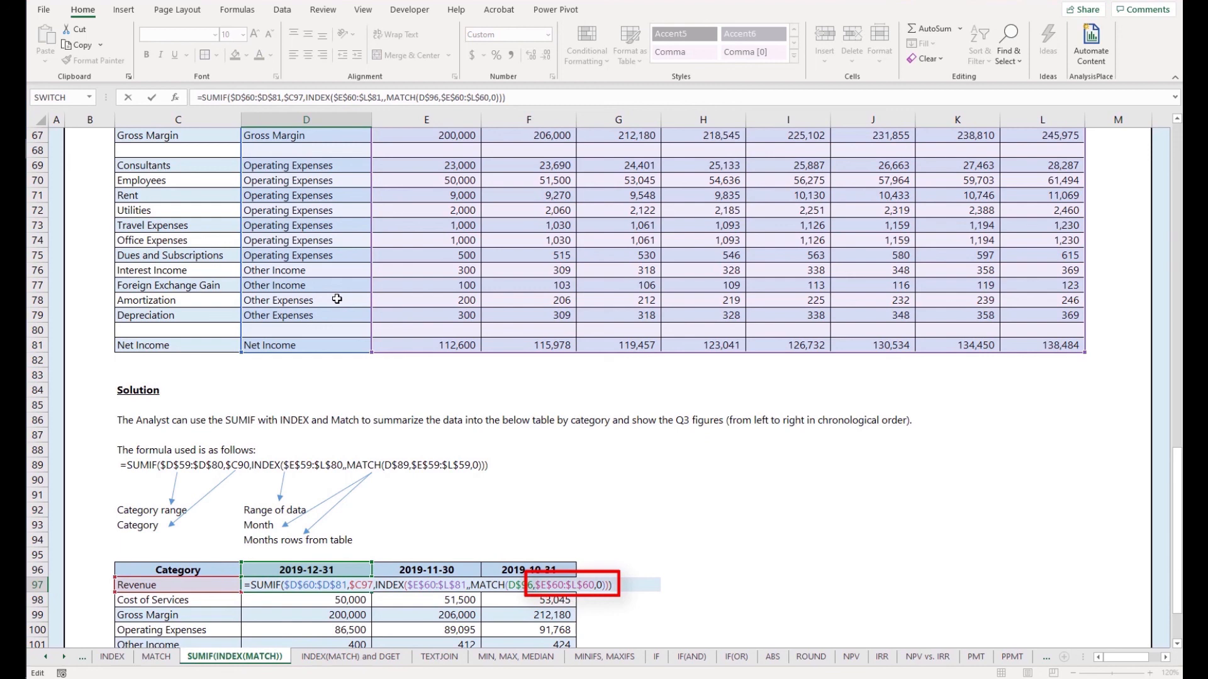
{"action": "key", "text": "ctrl+Return"}
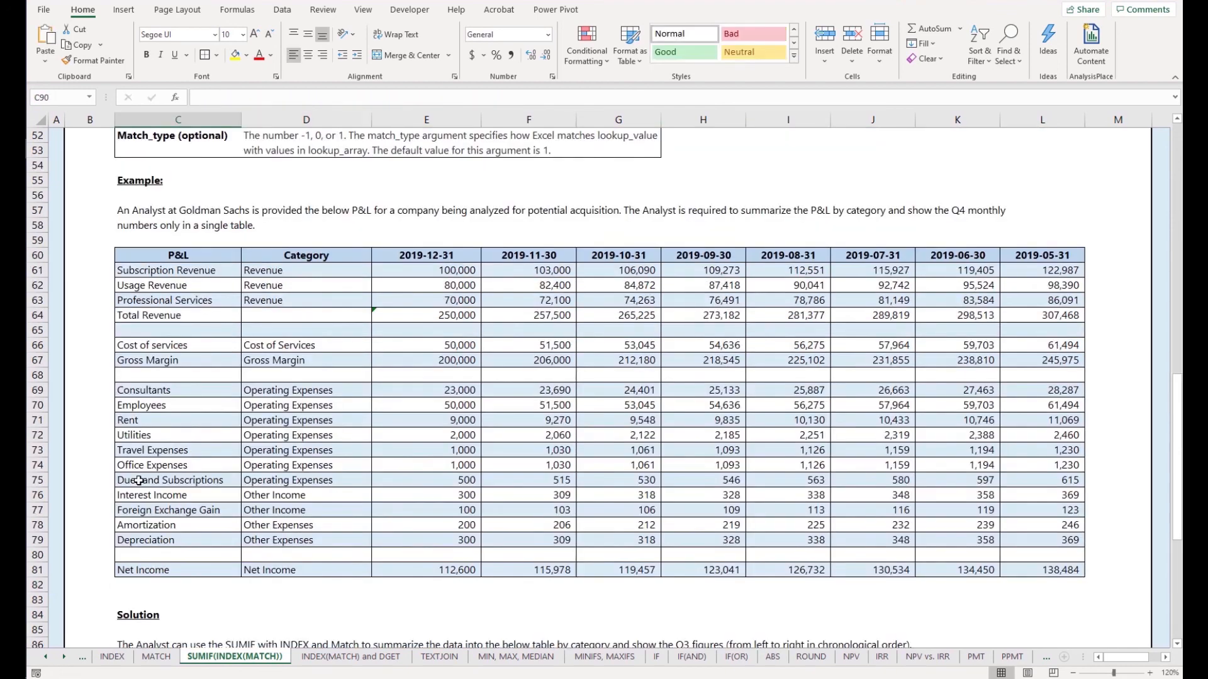
Compare the P&L's monthly Total Revenue with the summary table's Revenue row, and review the category labels in C97:C103
{"action": "scroll", "coordinate": [138, 482], "scroll_direction": "down", "scroll_amount": 1}
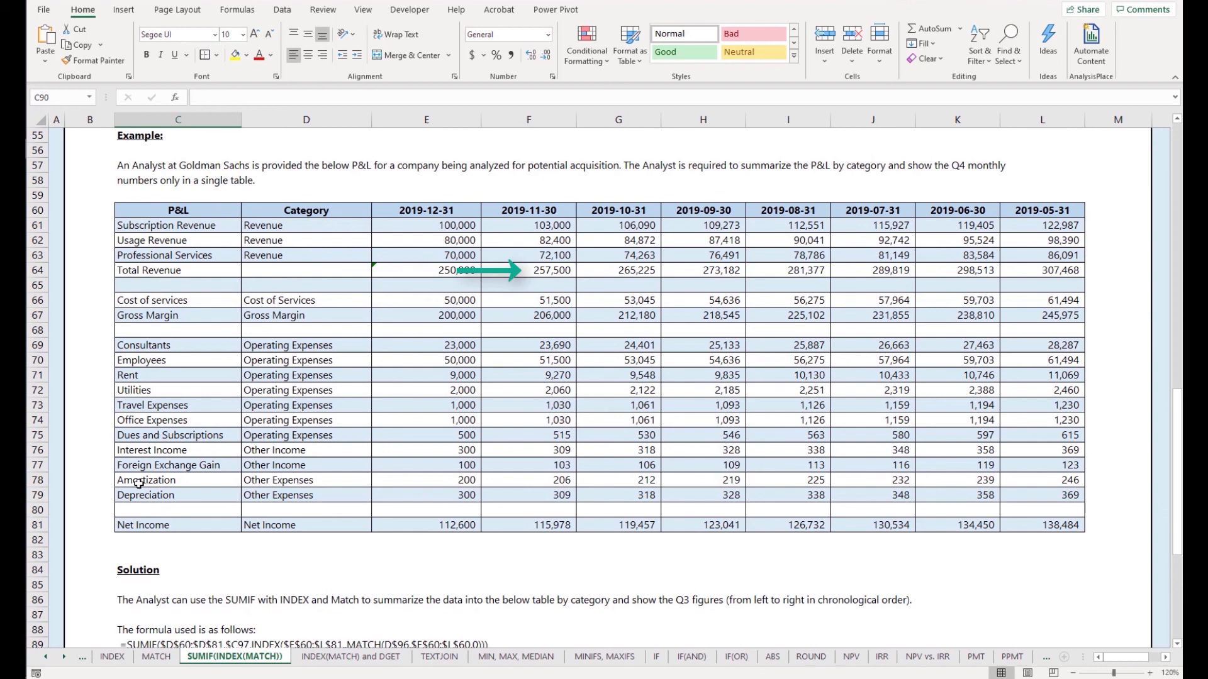
{"action": "scroll", "coordinate": [324, 503], "scroll_direction": "down", "scroll_amount": 7}
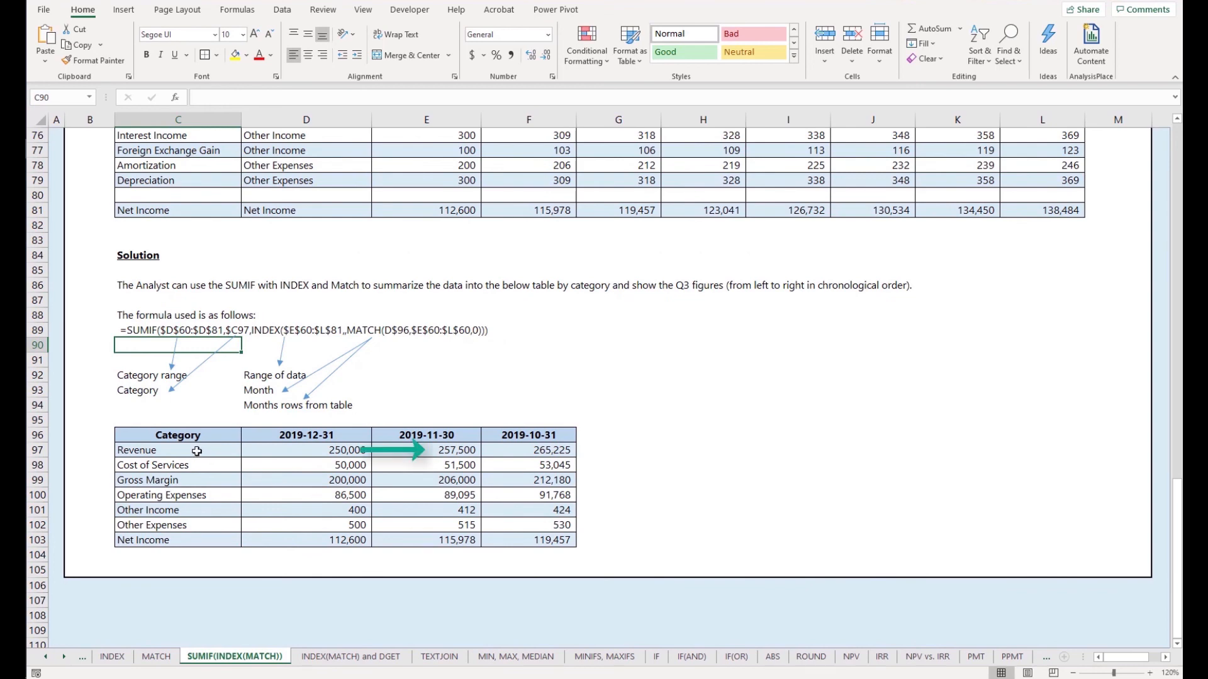
{"action": "left_click_drag", "start_coordinate": [197, 451], "coordinate": [192, 535]}
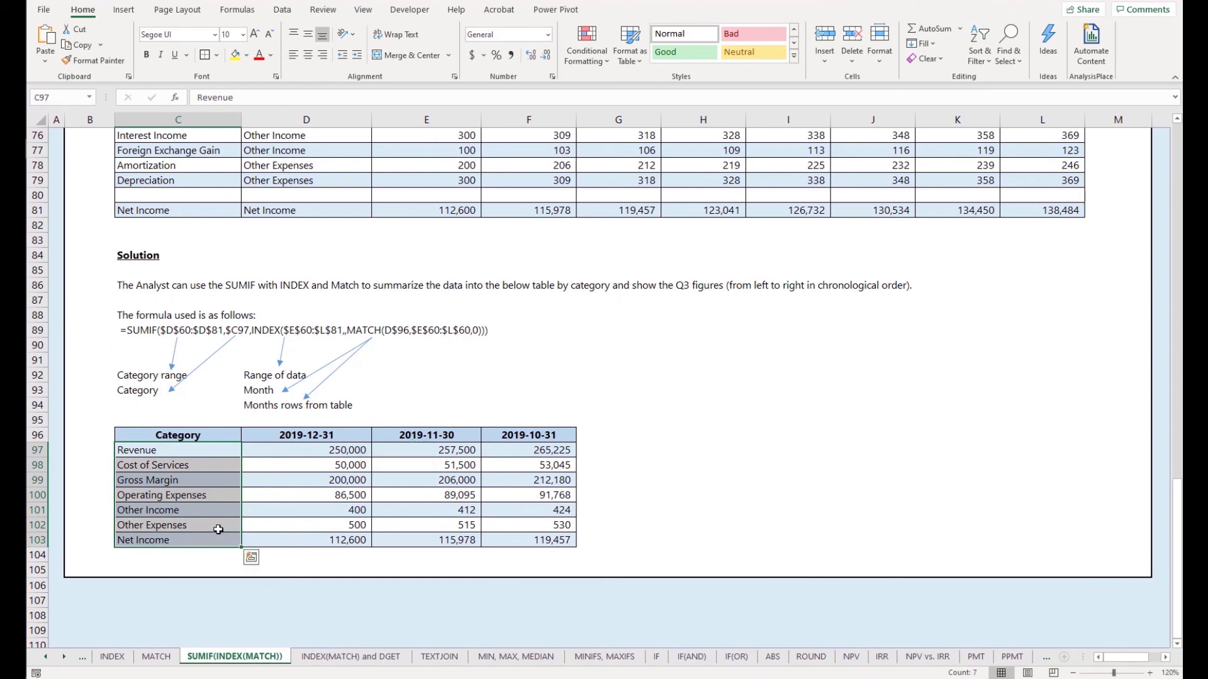
{"action": "left_click", "coordinate": [215, 524]}
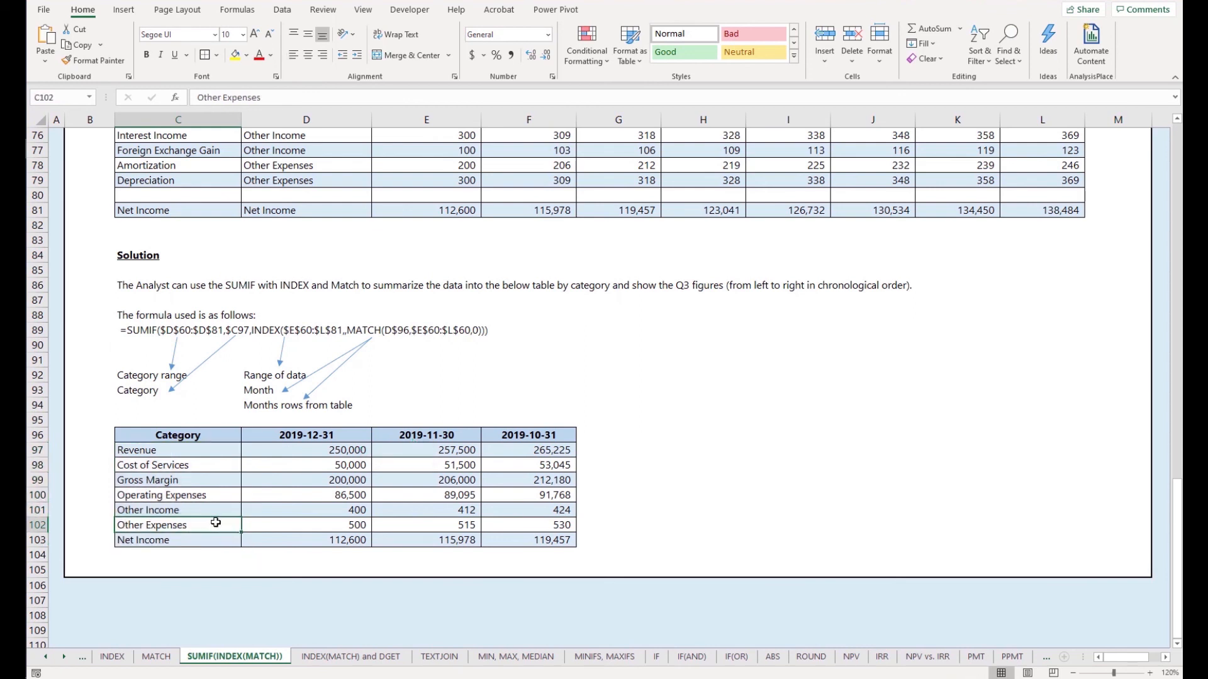
Check the December Revenue formula in D97, the month header reference in D96 and the Gross Margin formula in D99
{"action": "left_click", "coordinate": [312, 453]}
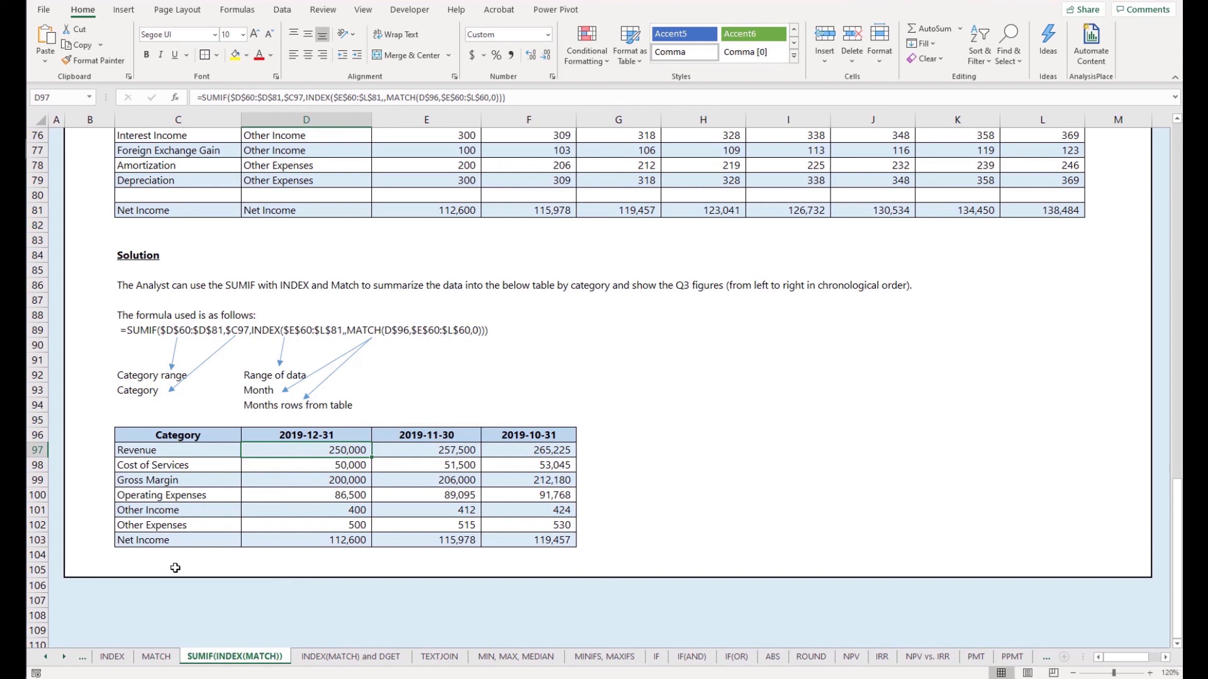
{"action": "scroll", "coordinate": [175, 568], "scroll_direction": "up", "scroll_amount": 1}
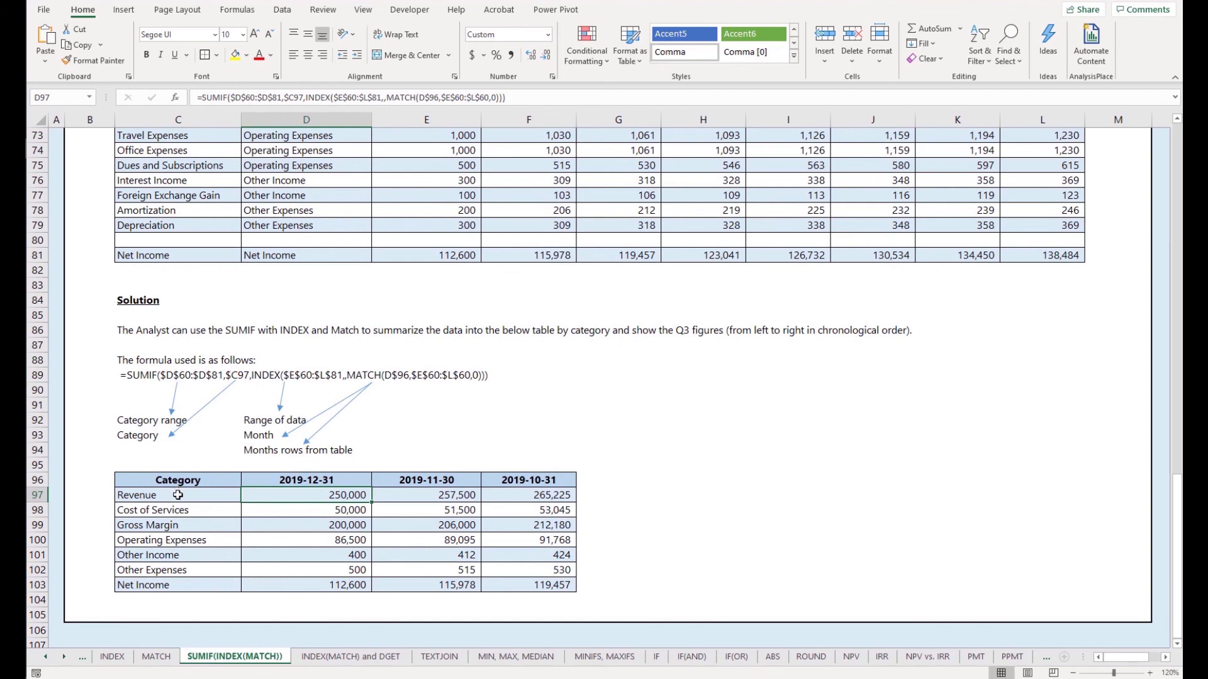
{"action": "left_click", "coordinate": [288, 478]}
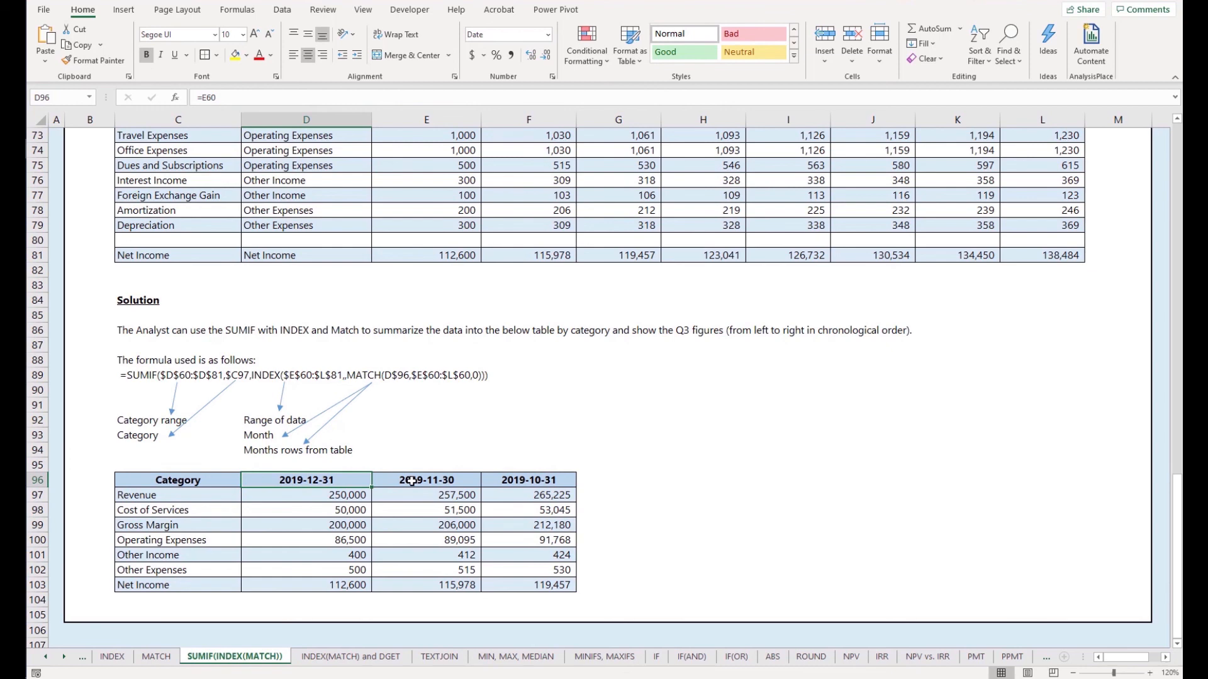
{"action": "scroll", "coordinate": [412, 481], "scroll_direction": "down", "scroll_amount": 2}
{"action": "left_click", "coordinate": [355, 434]}
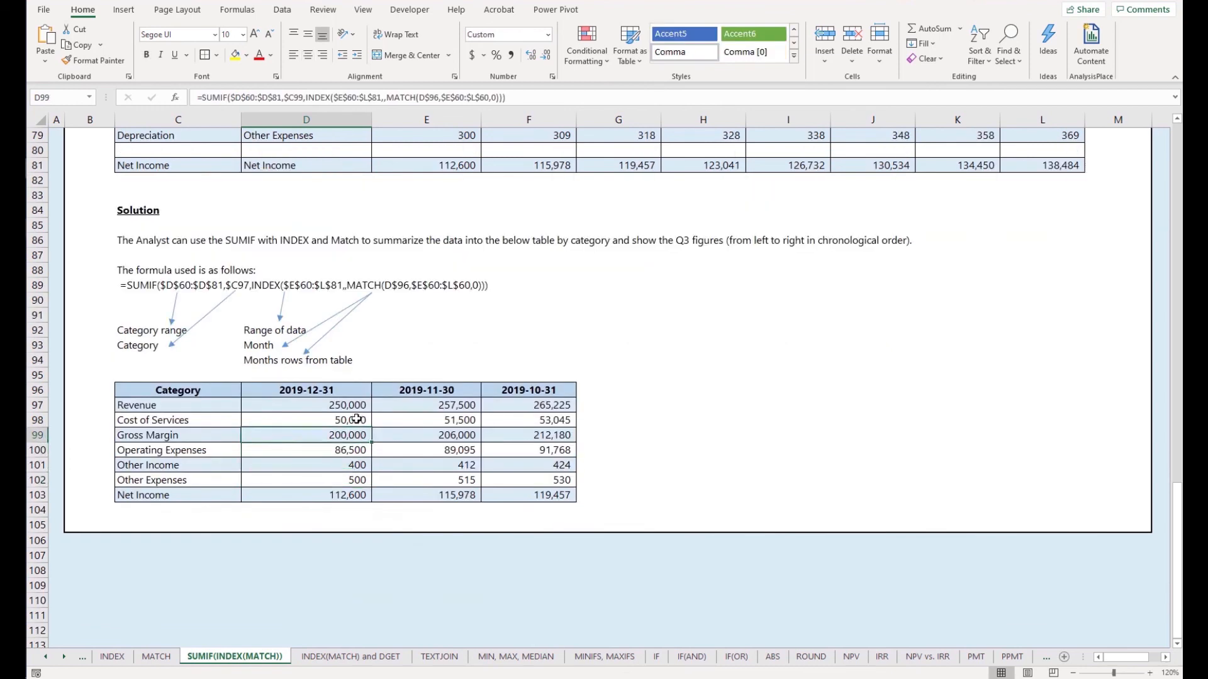
Inspect the cell references in the Cost of Services formulas for December and November, in D98 and E98
{"action": "double_click", "coordinate": [357, 419]}
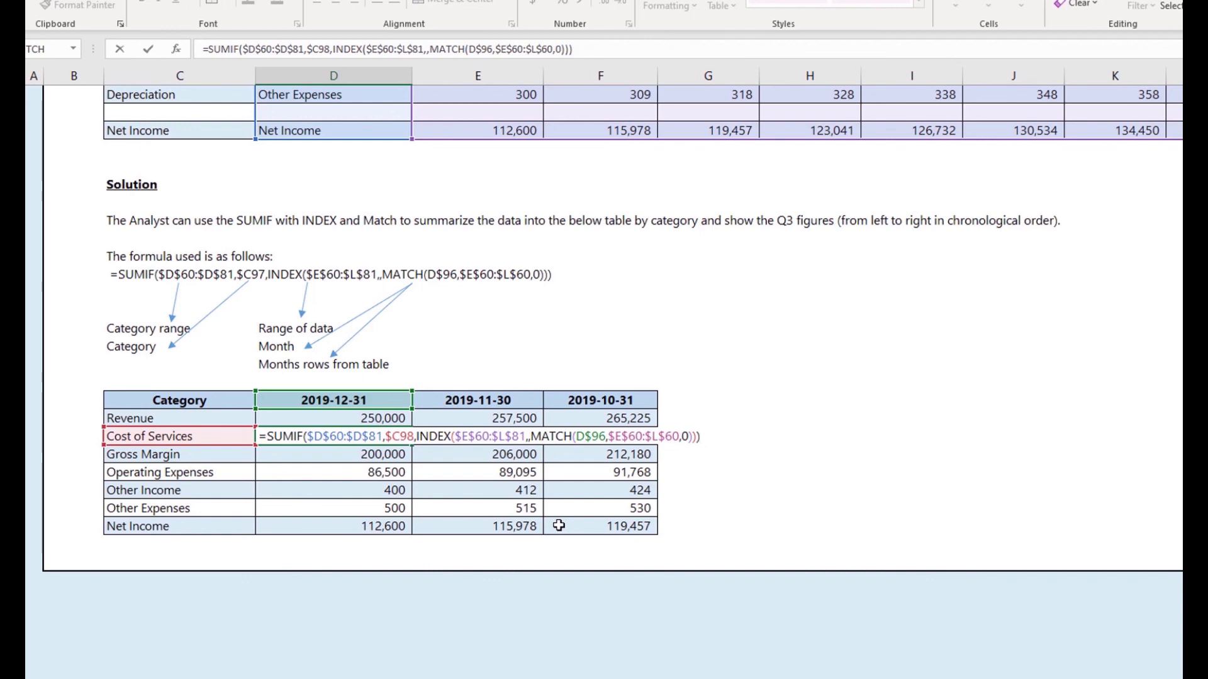
{"action": "key", "text": "Escape"}
{"action": "key", "text": "Right"}
{"action": "key", "text": "F2"}
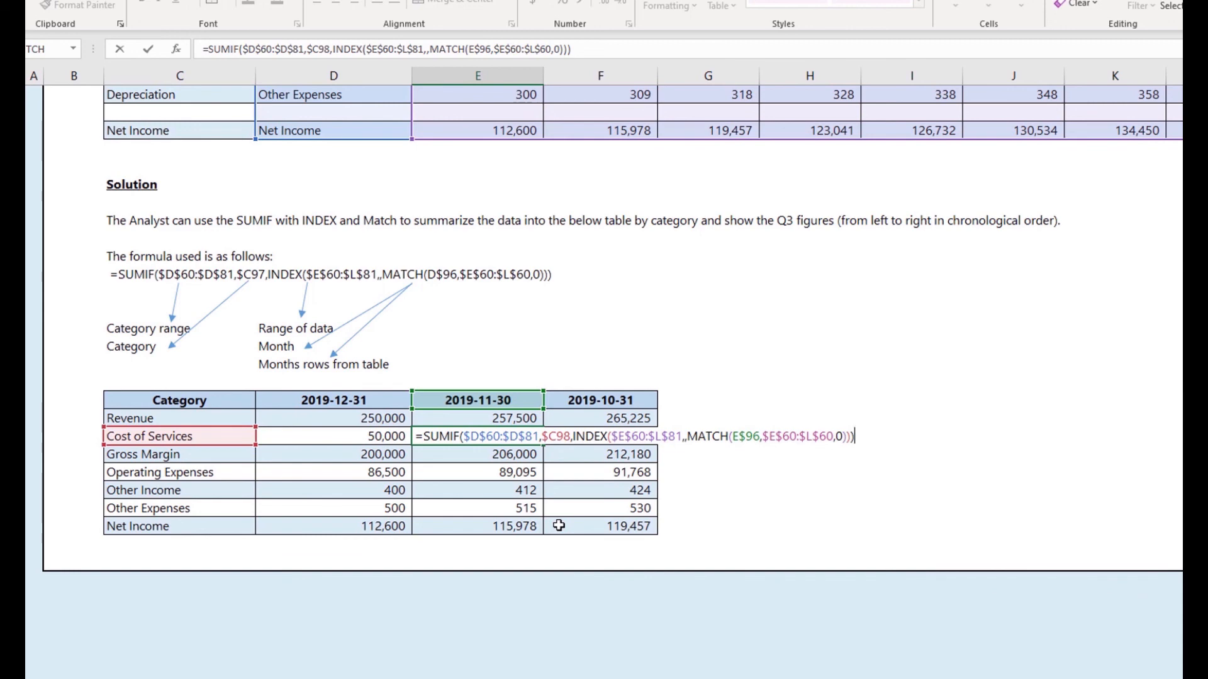
{"action": "key", "text": "Return"}
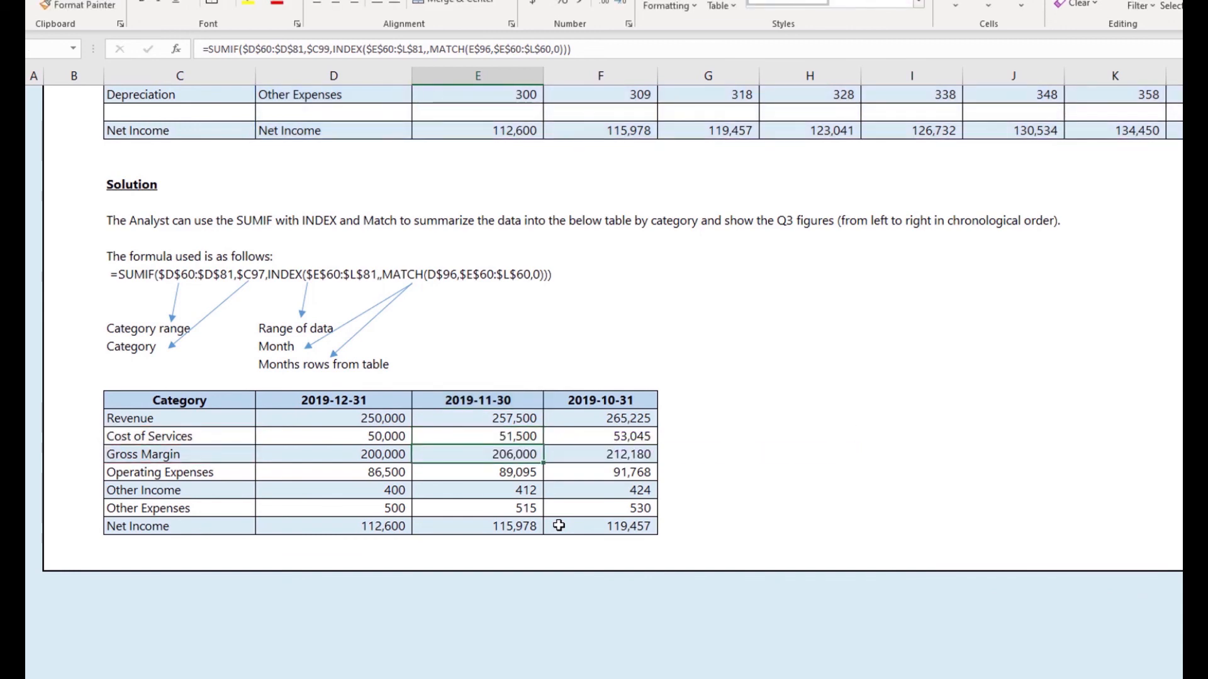
Inspect how the MATCH month reference shifts between the Gross Margin formulas in E99 and F99
{"action": "key", "text": "F2"}
{"action": "key", "text": "Escape"}
{"action": "key", "text": "F2"}
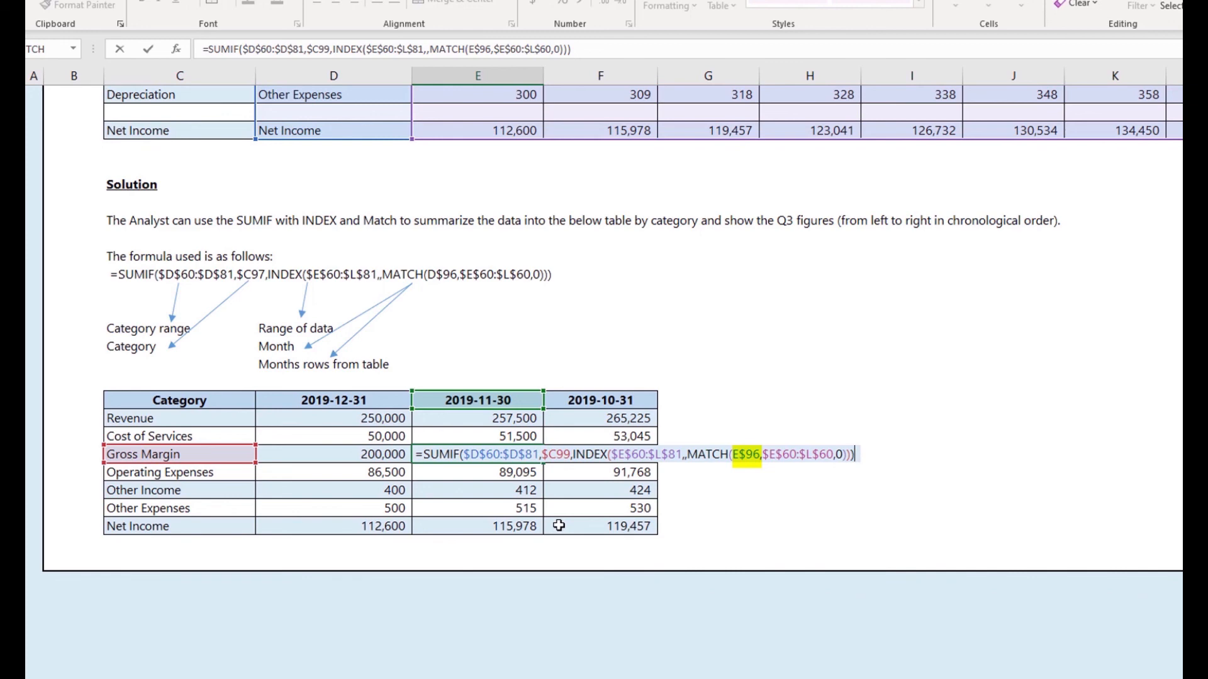
{"action": "key", "text": "Escape"}
{"action": "key", "text": "Right"}
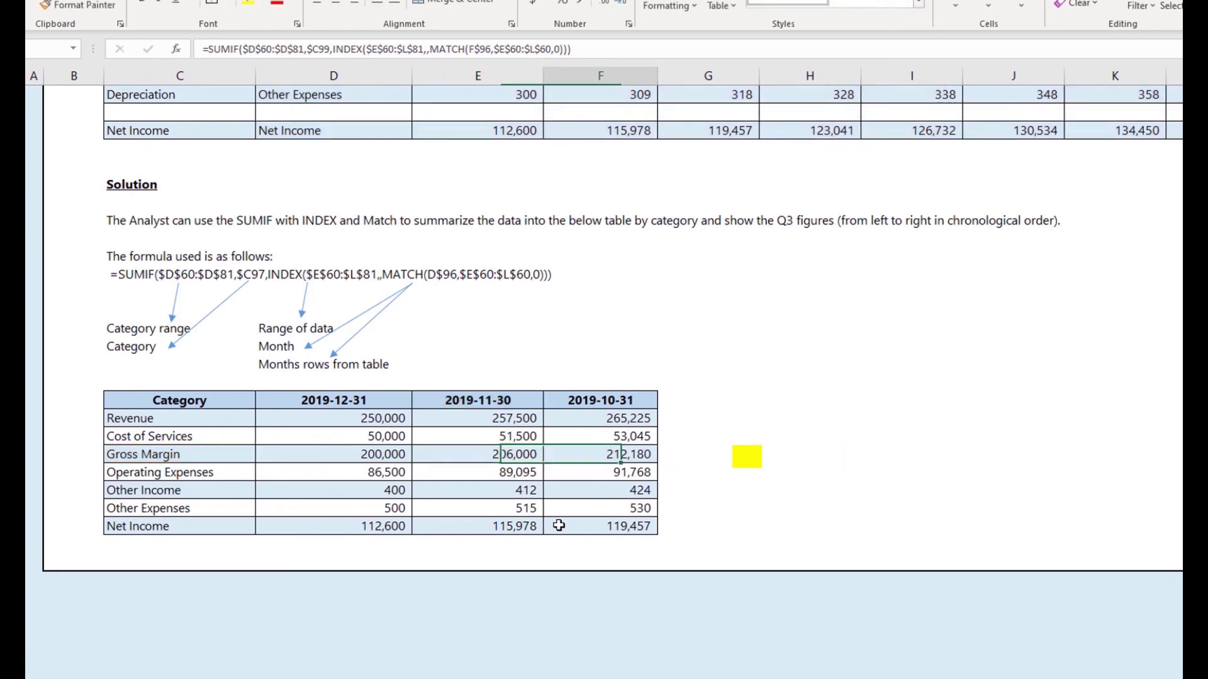
{"action": "key", "text": "F2"}
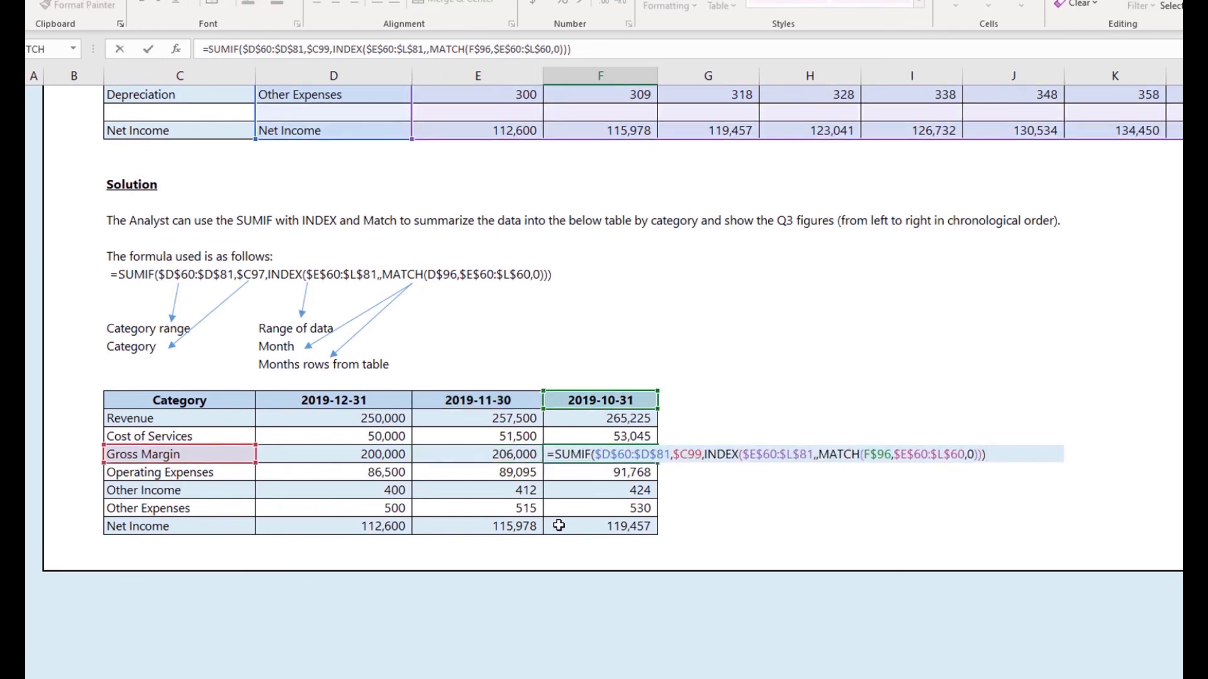